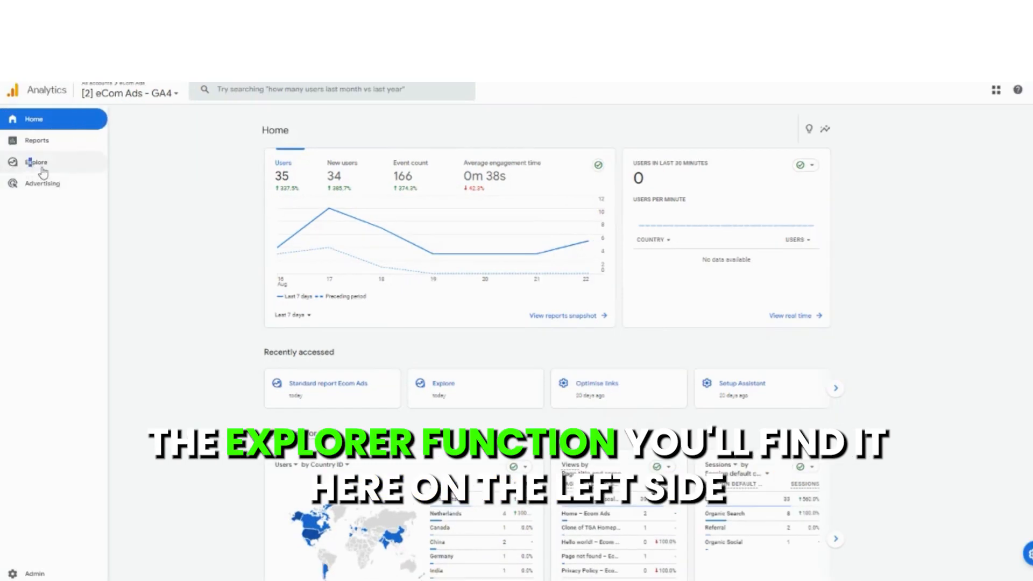
# - Open the Explore section and start a new blank exploration
pyautogui.click(28, 171)
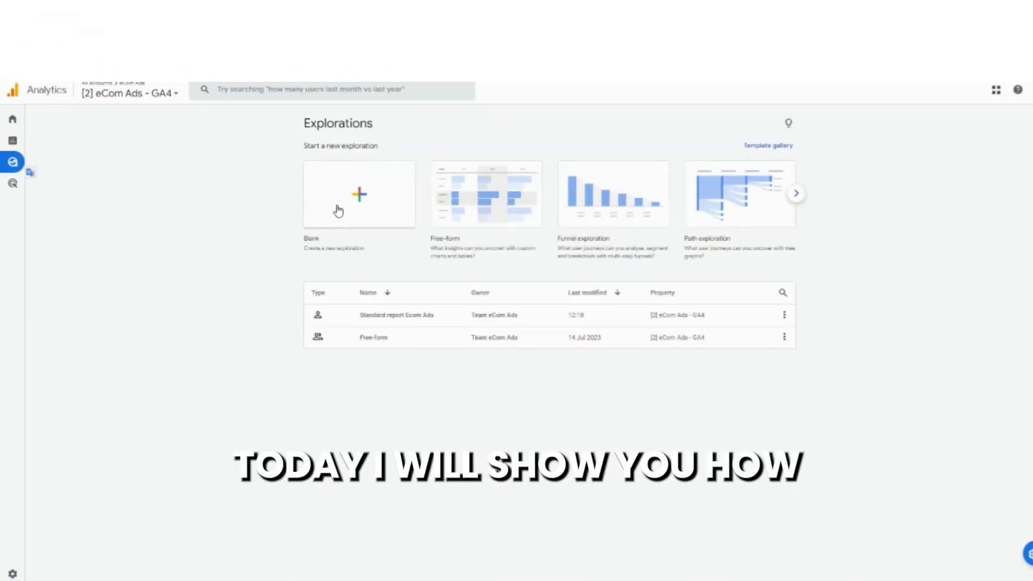
pyautogui.click(358, 200)
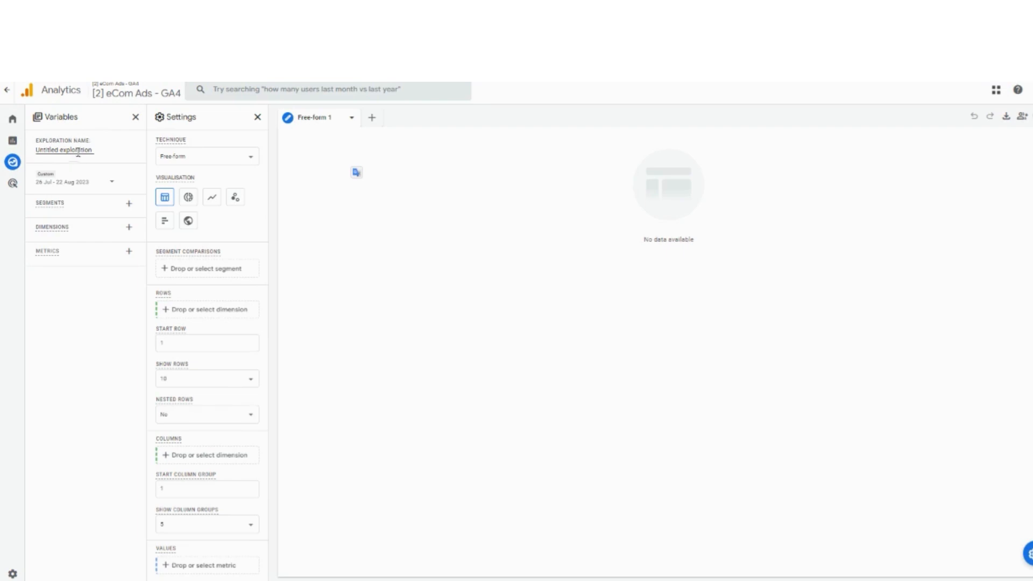
# - Name the exploration Gender Ecom Ads
pyautogui.doubleClick(81, 151)
pyautogui.tripleClick(81, 150)
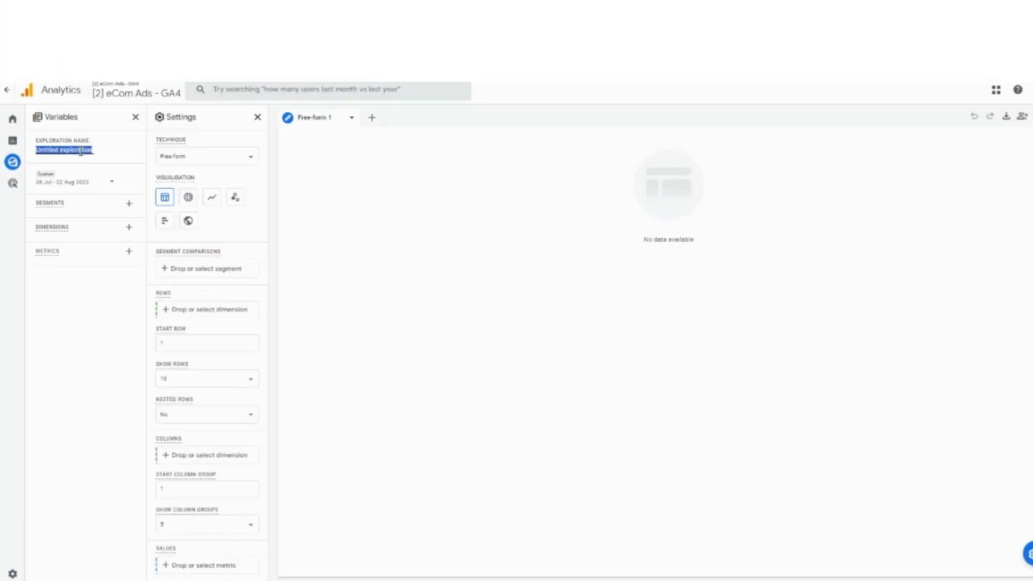
pyautogui.write('Gender')
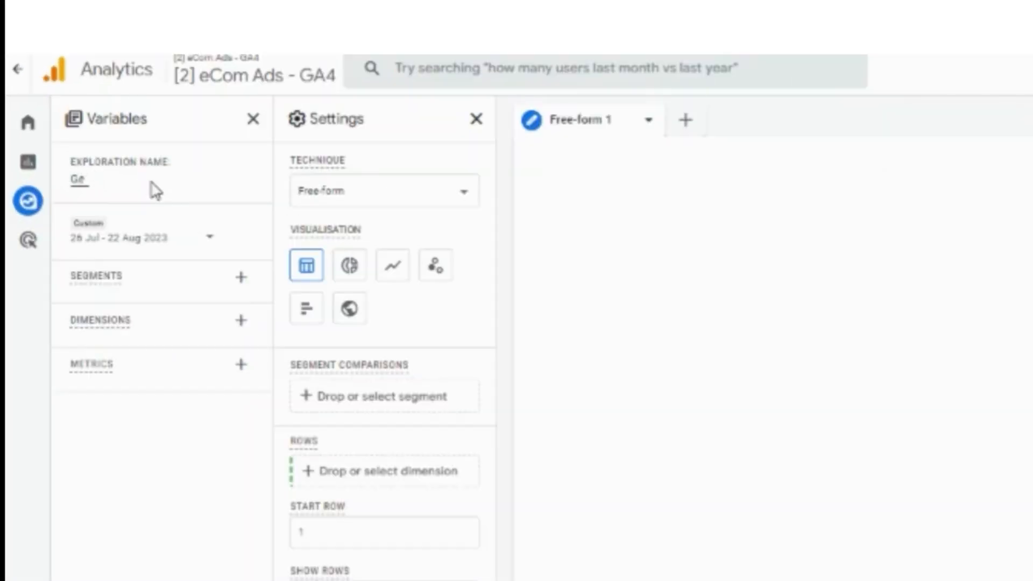
pyautogui.write(' Ecom Ads')
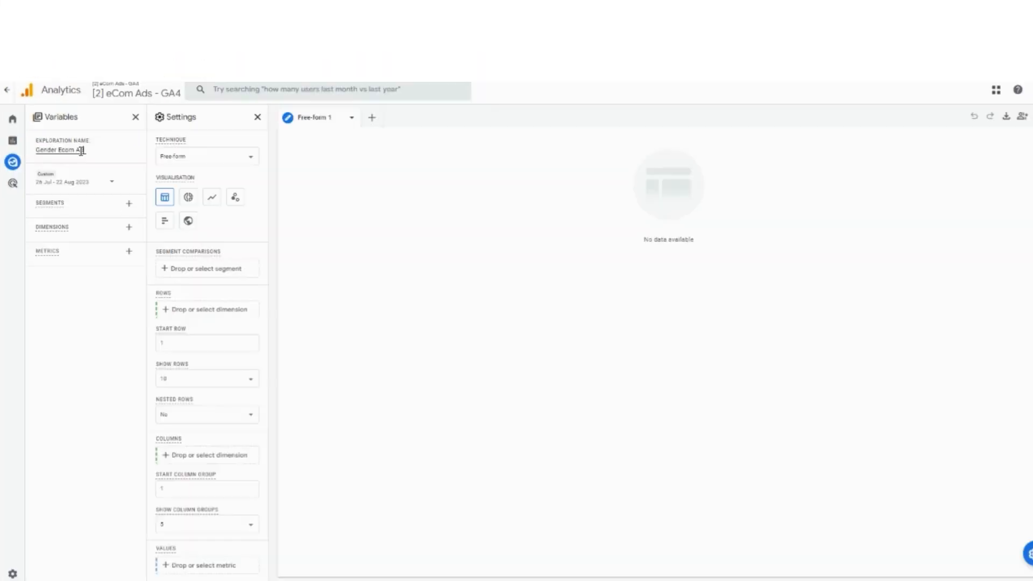
pyautogui.click(38, 407)
# - Set the exploration's custom date range to 23 Jun 2023 – 22 Aug 2023 and apply it
pyautogui.click(105, 183)
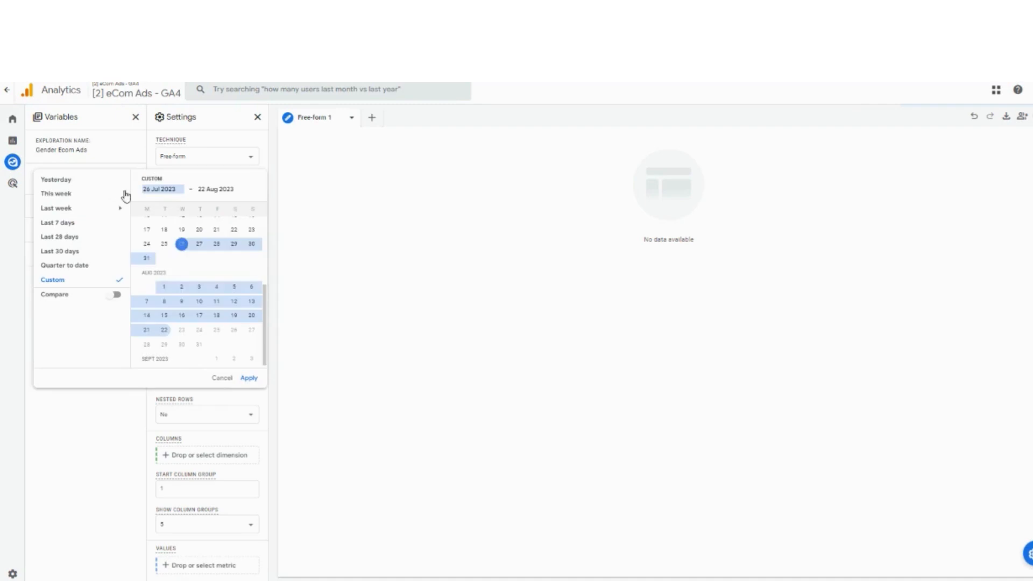
pyautogui.scroll(3, 212, 285)
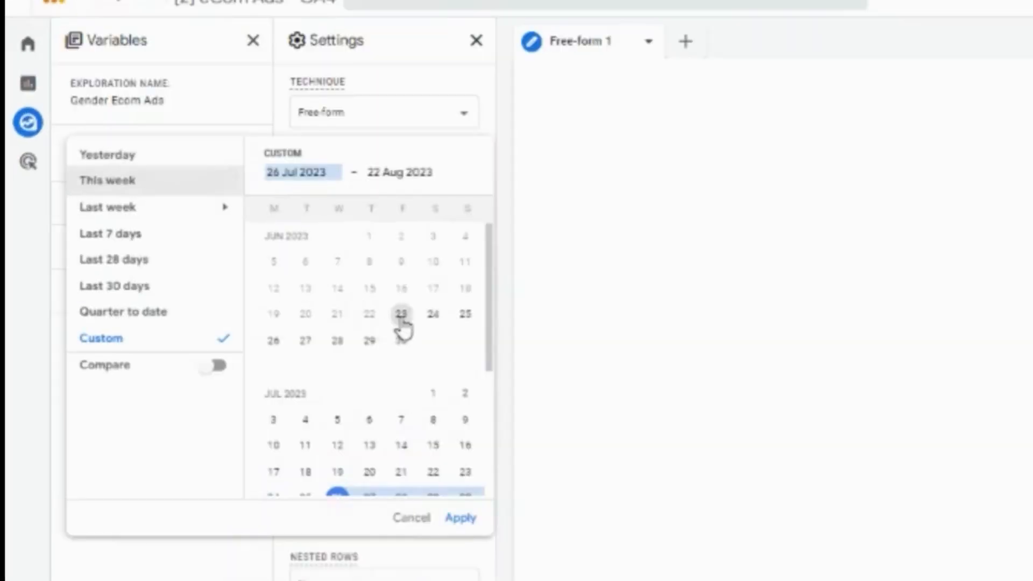
pyautogui.click(218, 266)
pyautogui.scroll(-5, 218, 298)
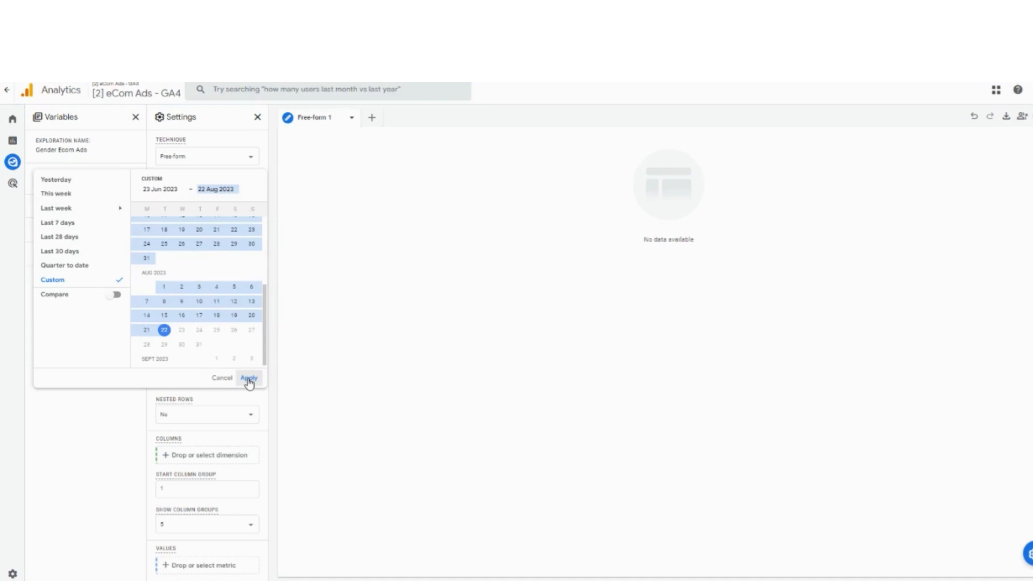
pyautogui.click(249, 377)
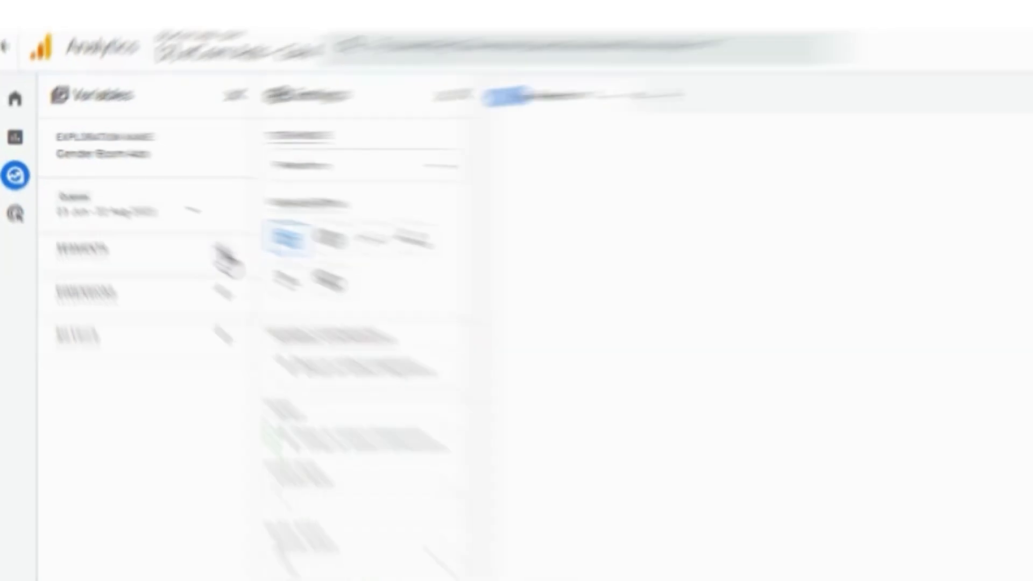
# - Search the dimensions for gender and add the Gender dimension to the exploration's variables
pyautogui.click(301, 289)
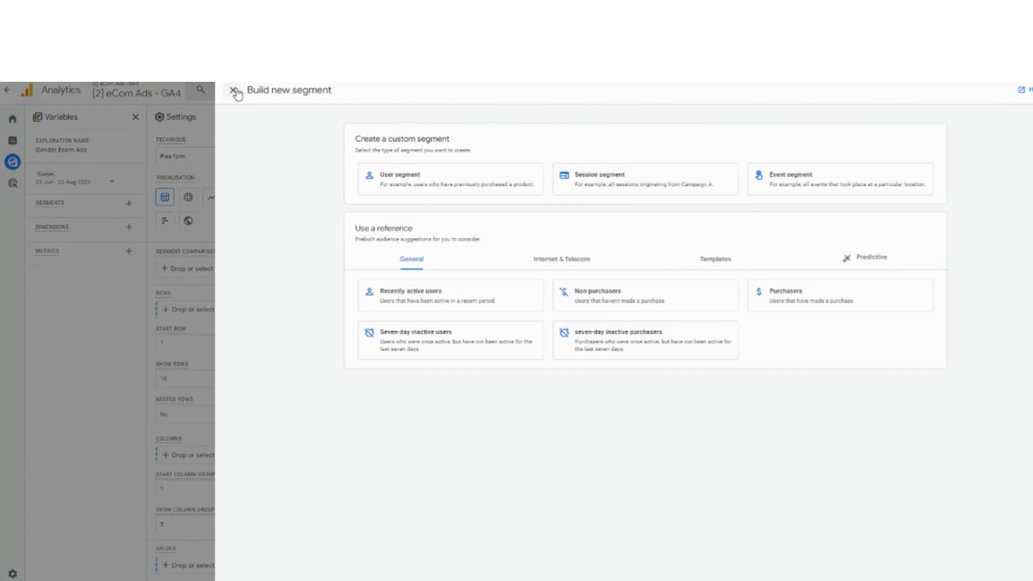
pyautogui.click(234, 91)
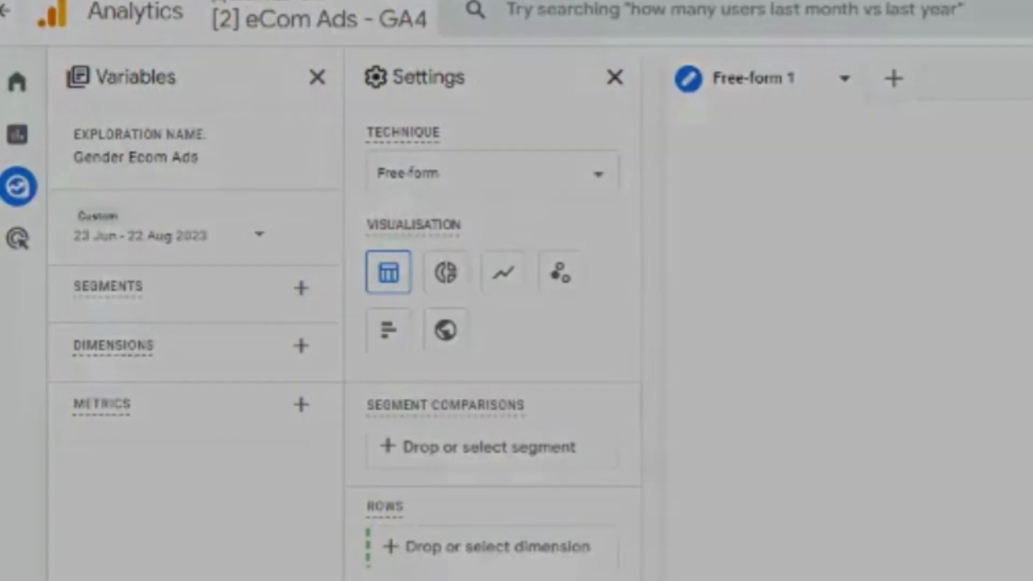
pyautogui.click(301, 345)
pyautogui.click(577, 96)
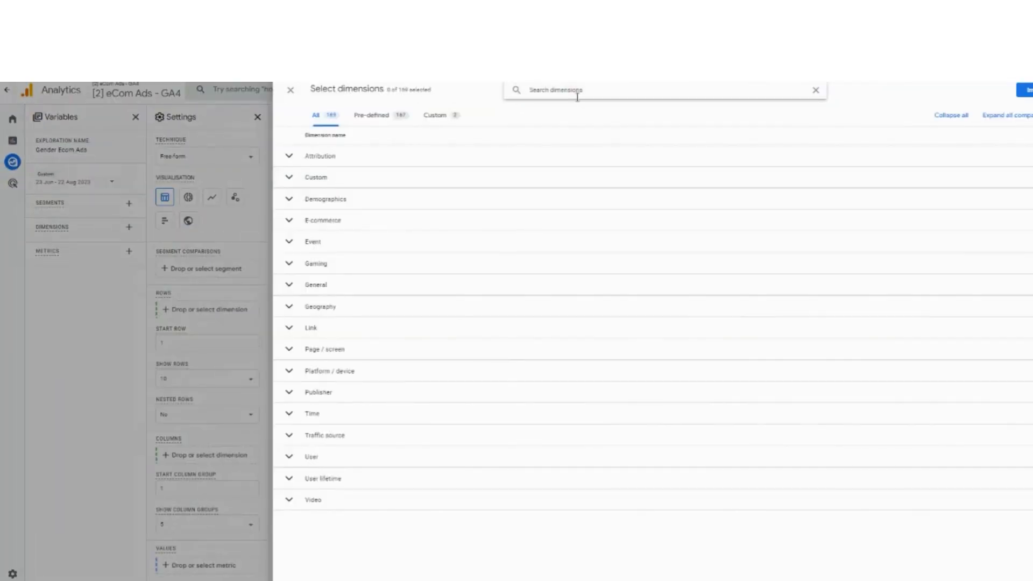
pyautogui.write('s')
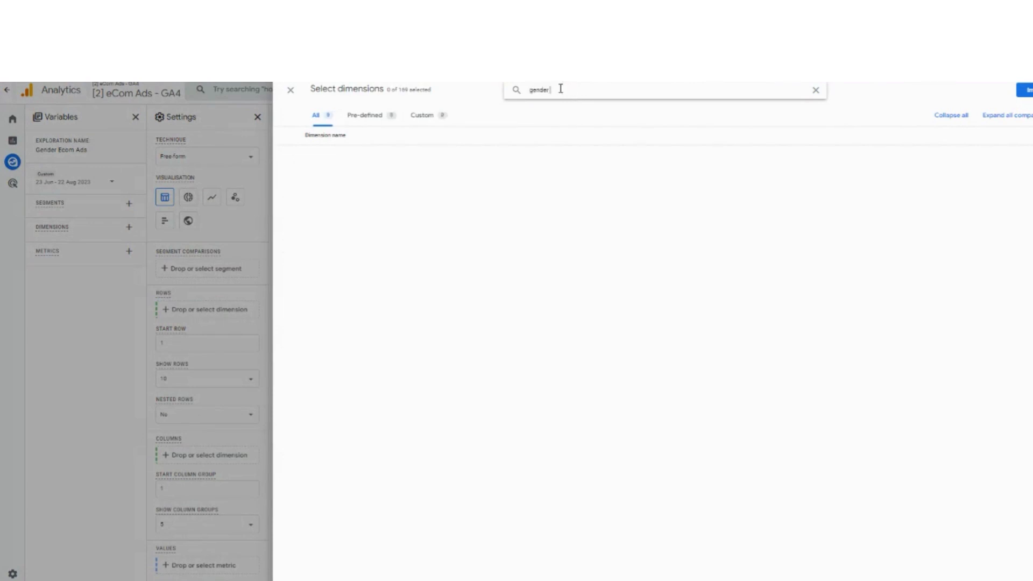
pyautogui.doubleClick(544, 89)
pyautogui.press('BackSpace')
pyautogui.write('gender')
pyautogui.click(312, 177)
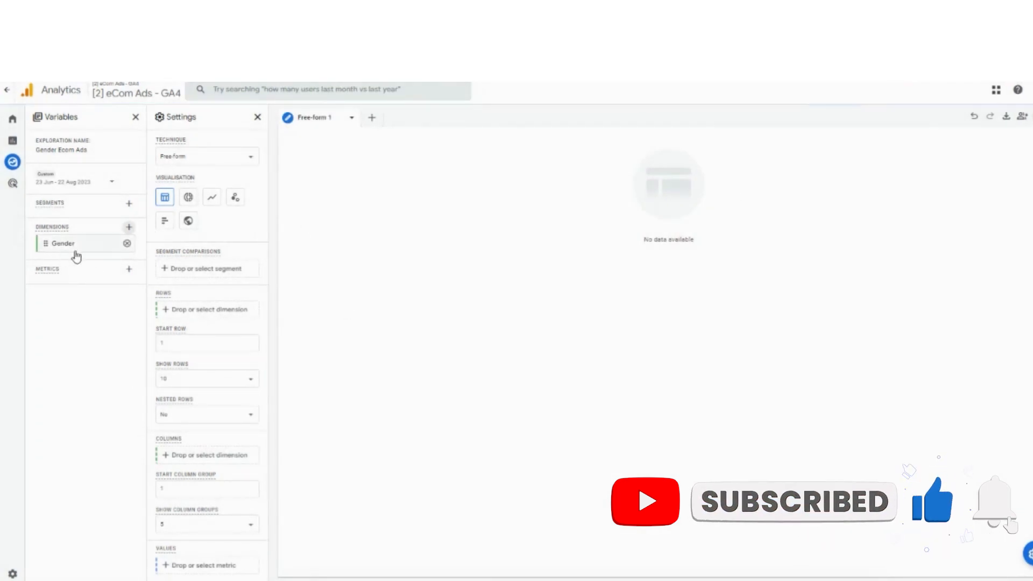
pyautogui.click(129, 227)
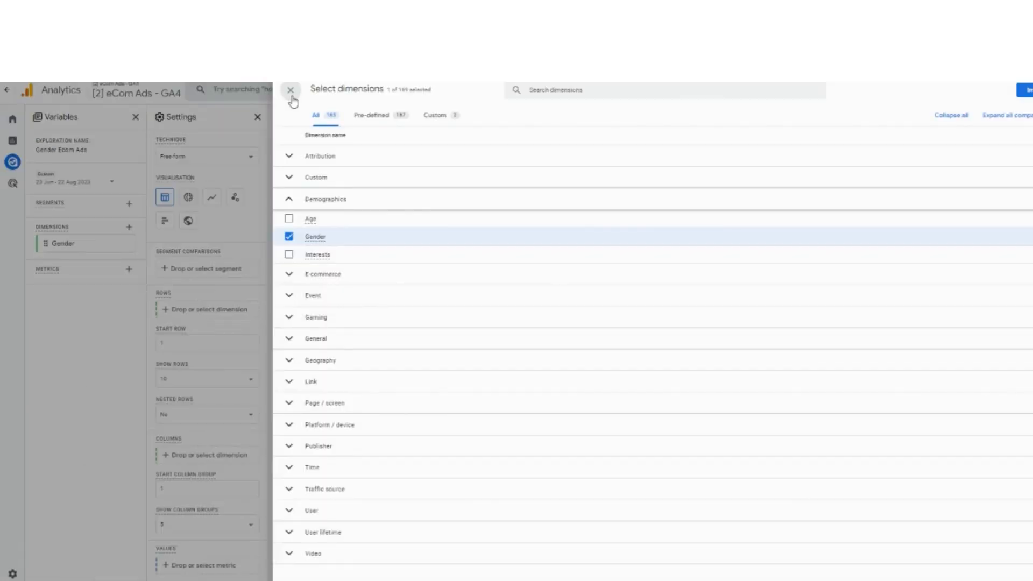
pyautogui.click(290, 90)
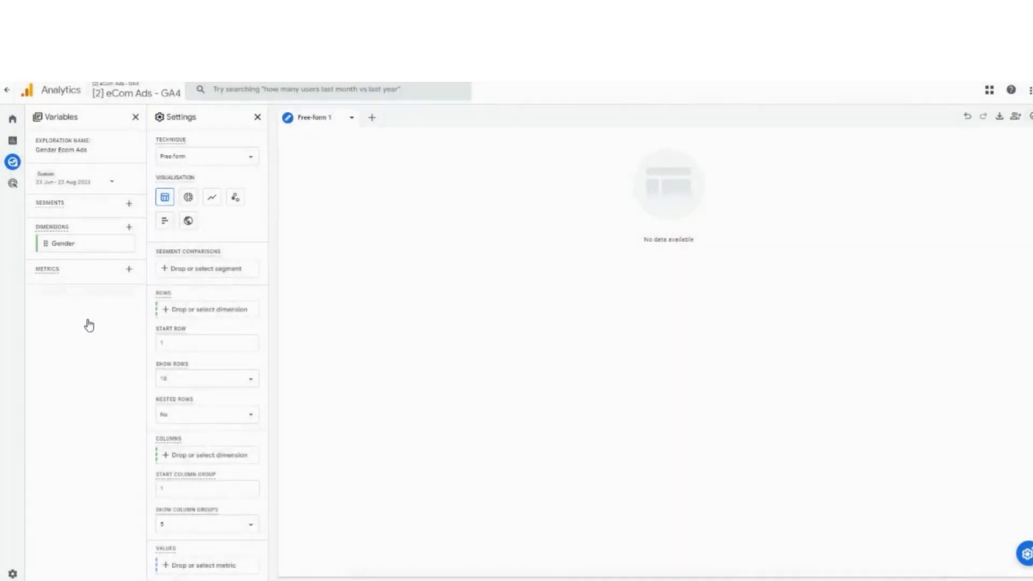
# - Search the metrics for active users and add the Active users metric to the variables
pyautogui.click(129, 269)
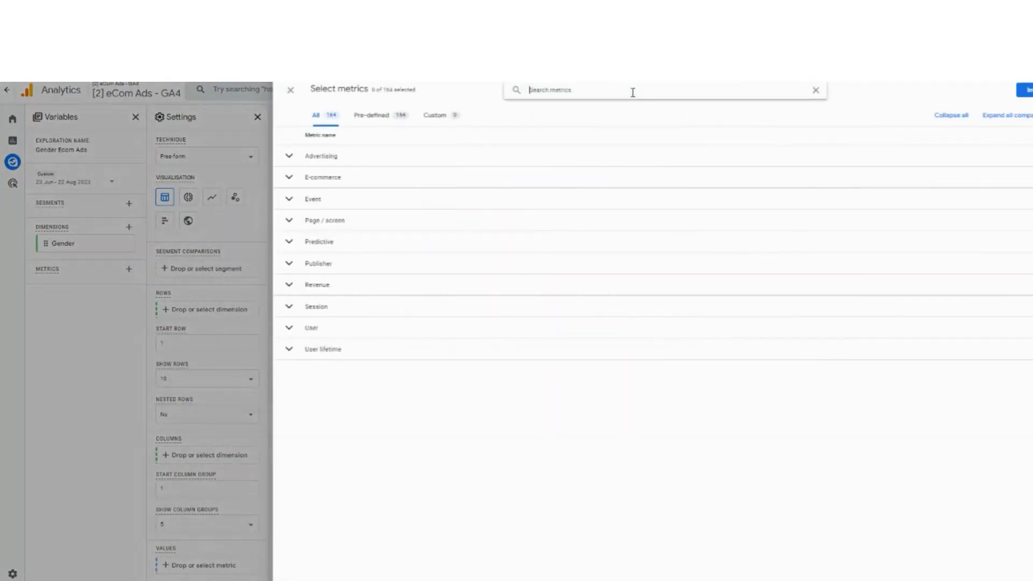
pyautogui.write('s')
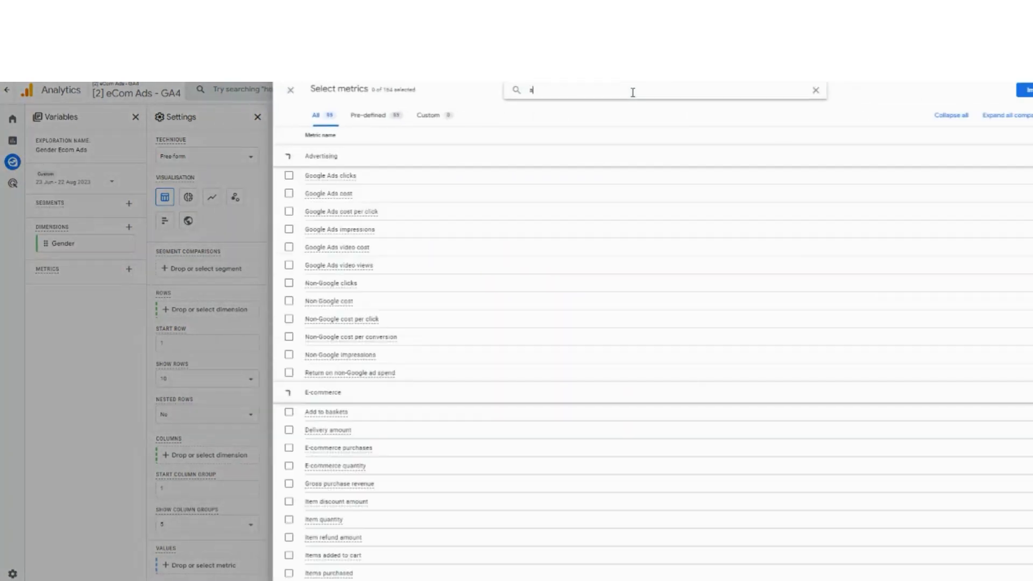
pyautogui.write('cti')
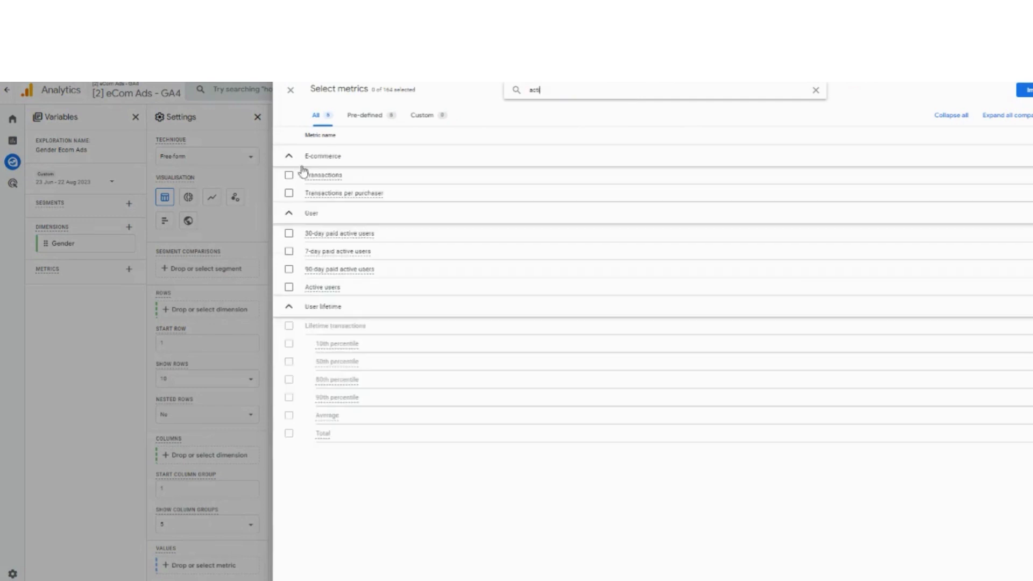
pyautogui.click(372, 287)
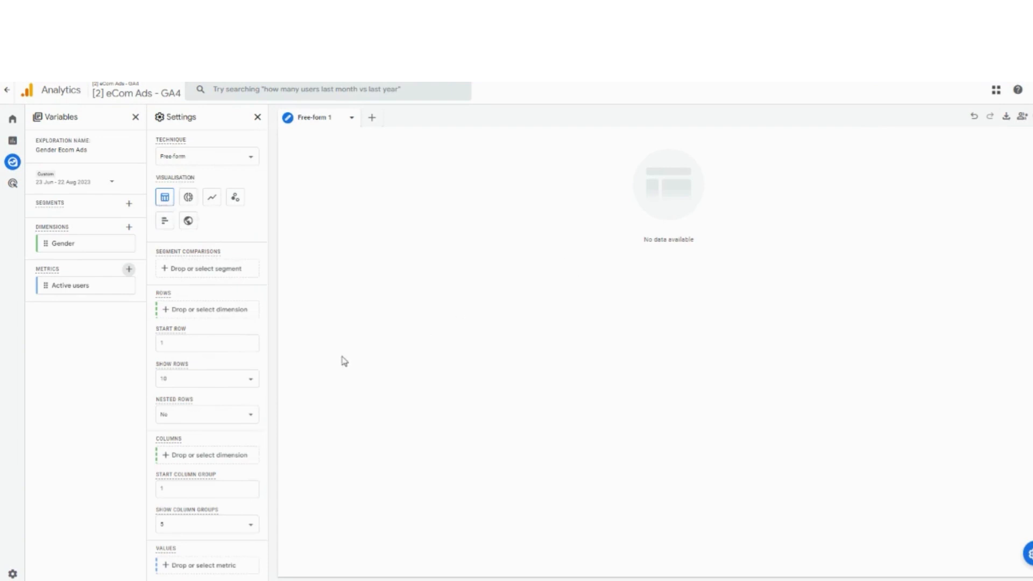
# - Add Active users as the free-form table's values metric
pyautogui.scroll(-2, 210, 502)
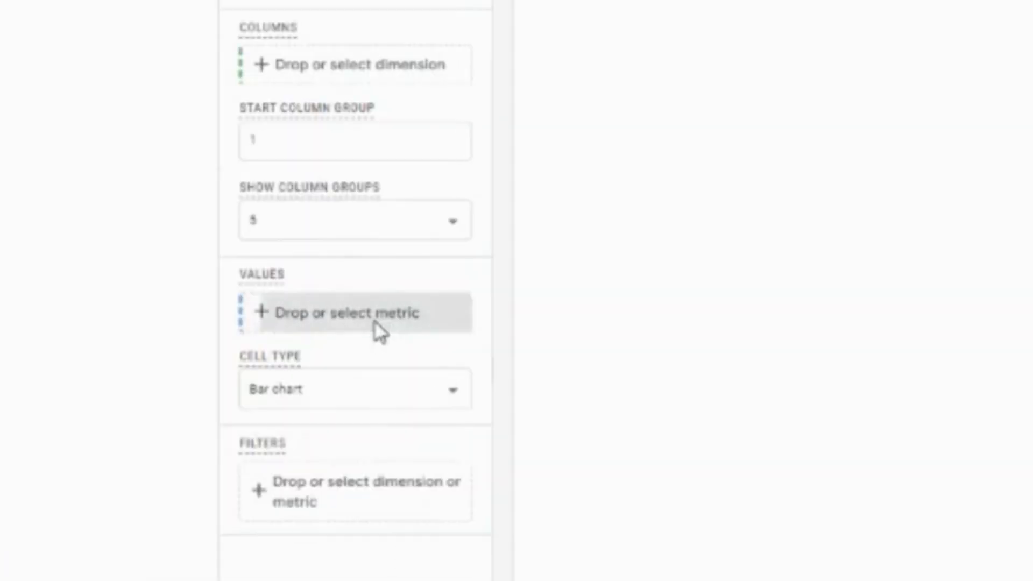
pyautogui.click(217, 461)
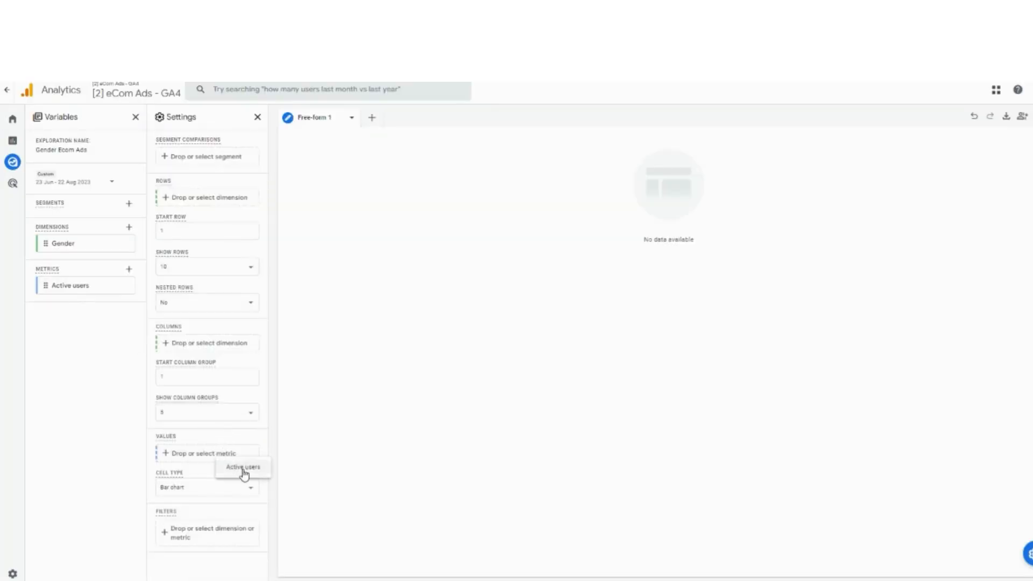
pyautogui.click(244, 469)
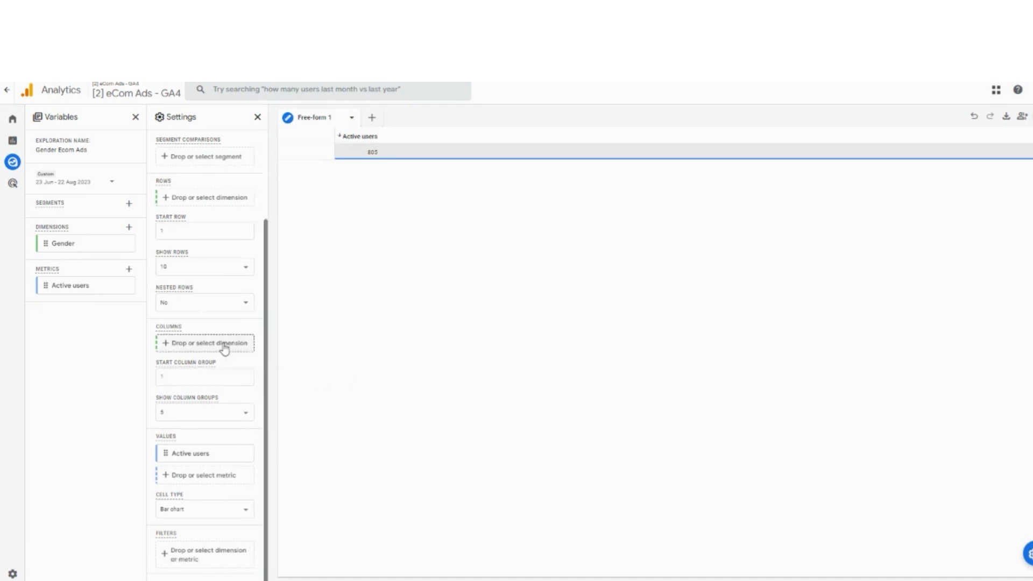
pyautogui.scroll(2, 224, 346)
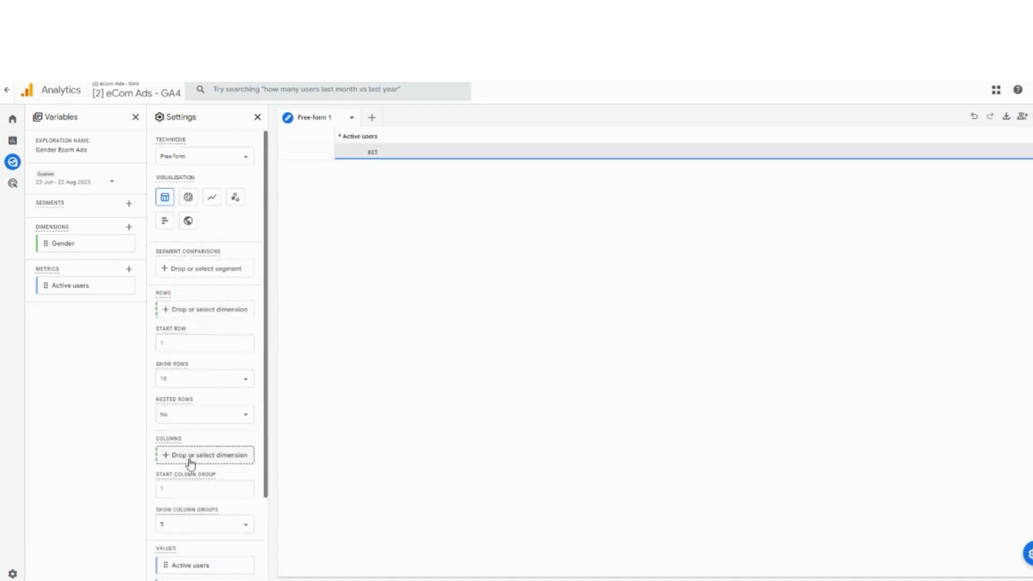
pyautogui.click(230, 312)
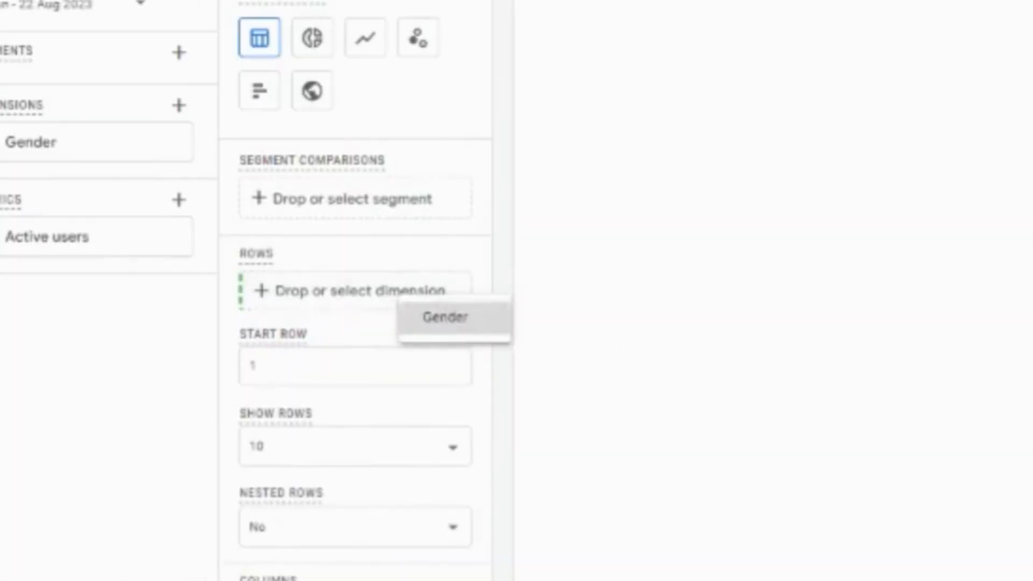
pyautogui.click(445, 317)
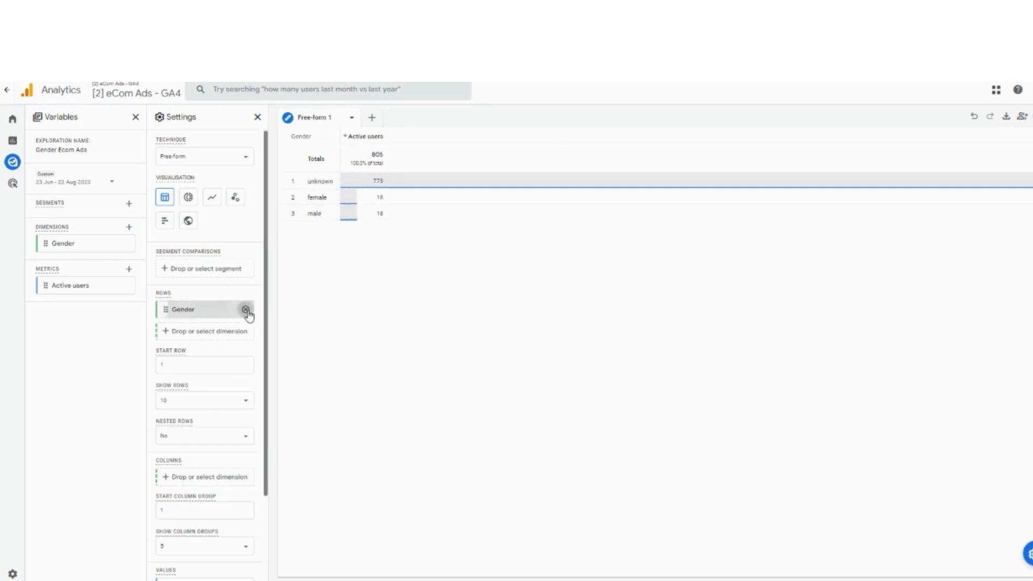
pyautogui.click(246, 309)
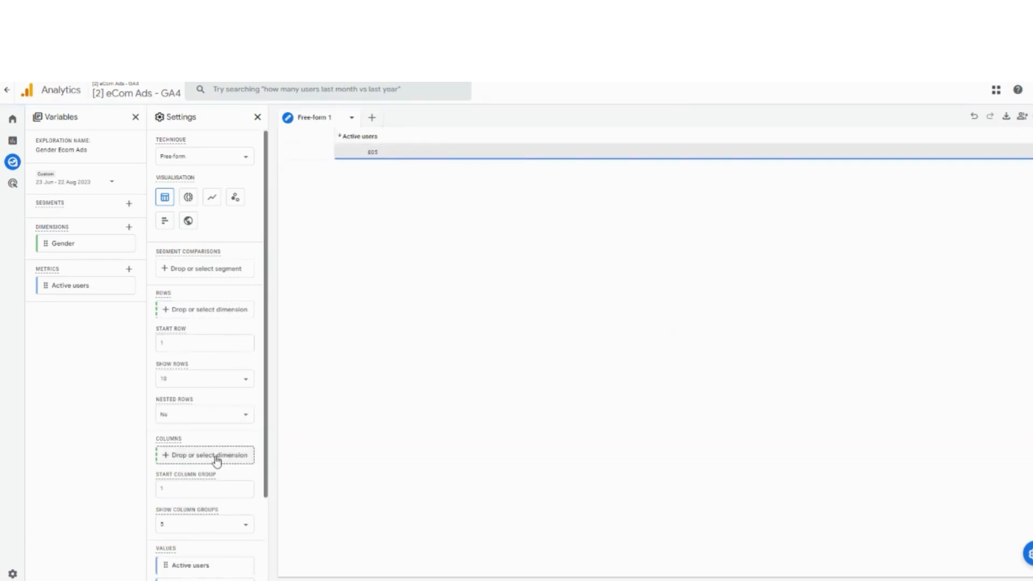
# - Add Gender as the free-form table's column dimension
pyautogui.click(218, 457)
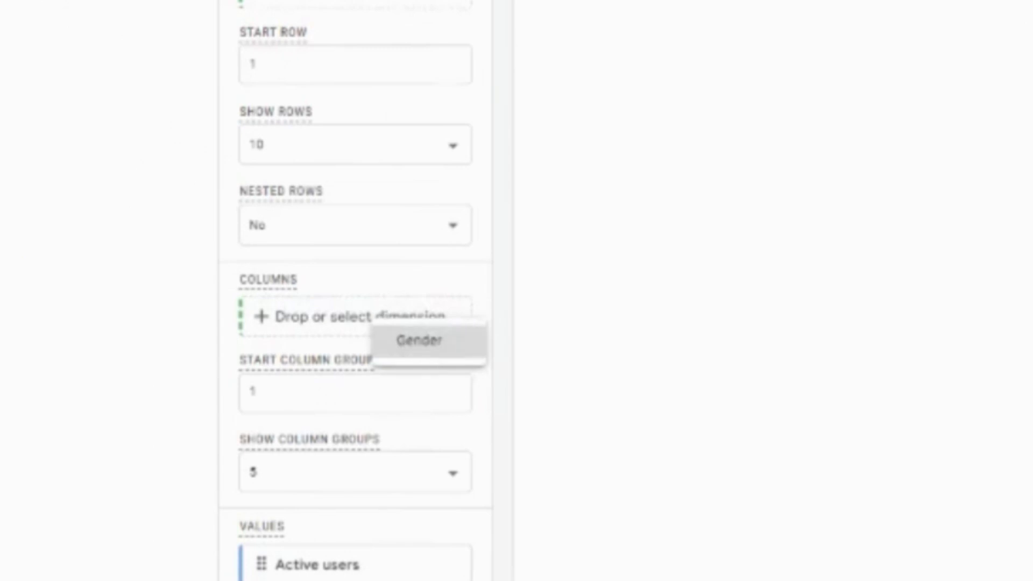
pyautogui.click(420, 340)
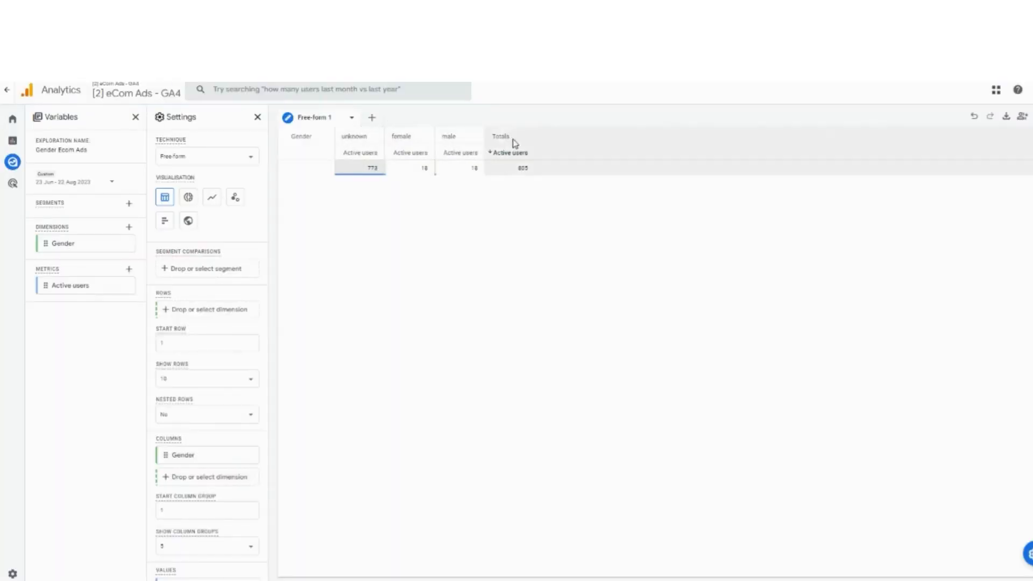
pyautogui.scroll(-3, 242, 323)
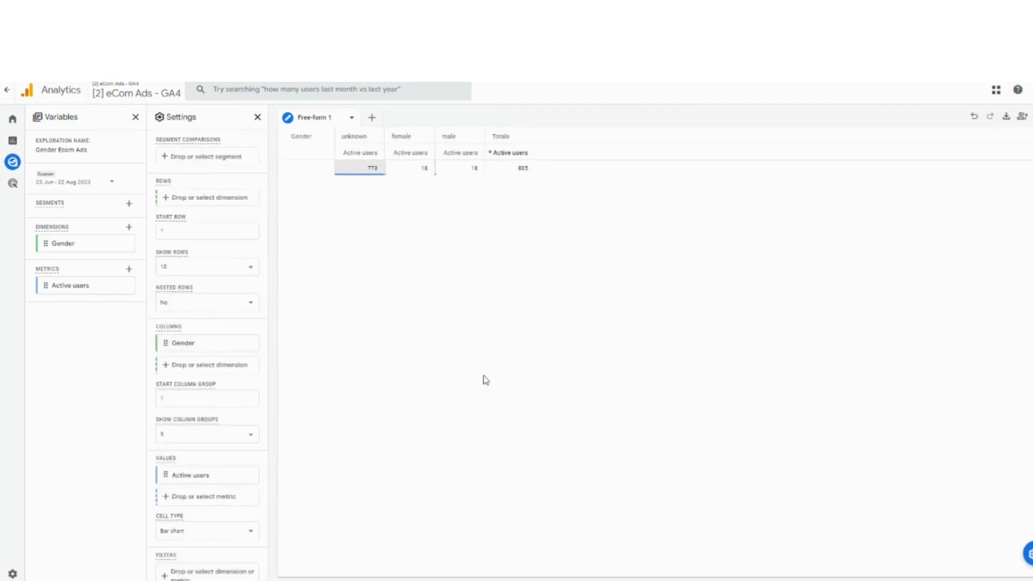
pyautogui.scroll(3, 182, 341)
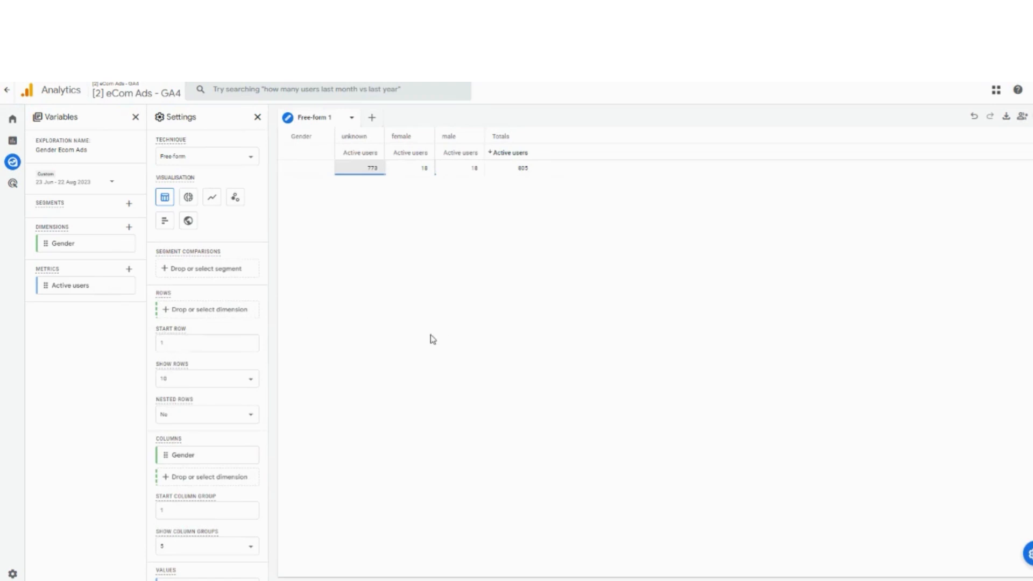
pyautogui.scroll(-3, 226, 387)
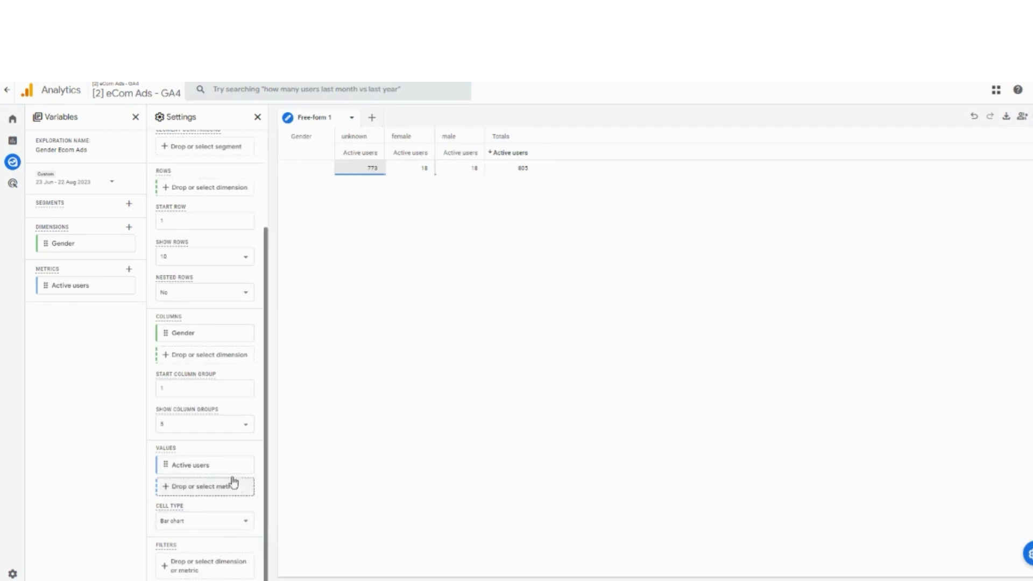
pyautogui.scroll(1, 210, 370)
pyautogui.scroll(3, 210, 370)
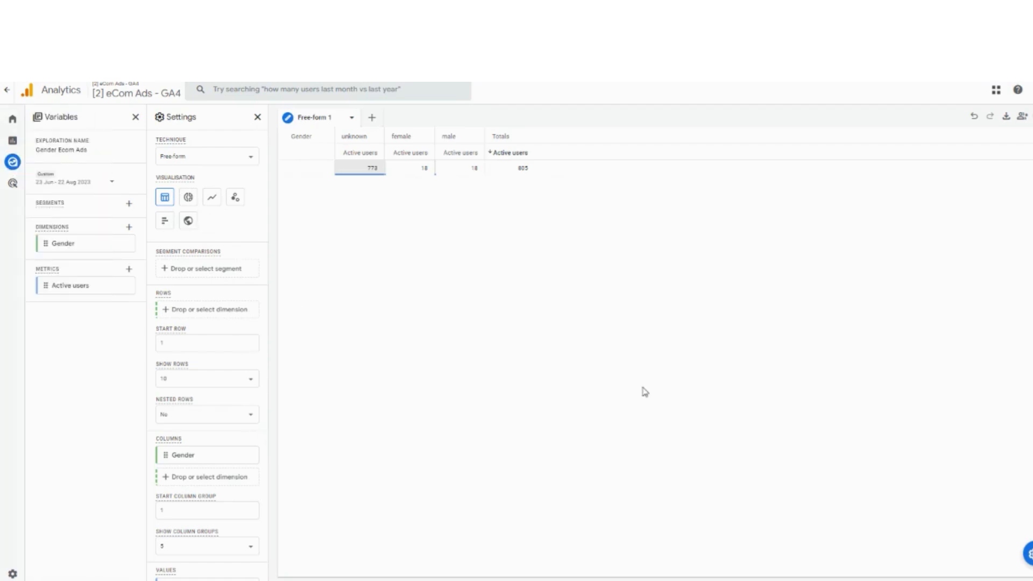
pyautogui.moveTo(73, 183)
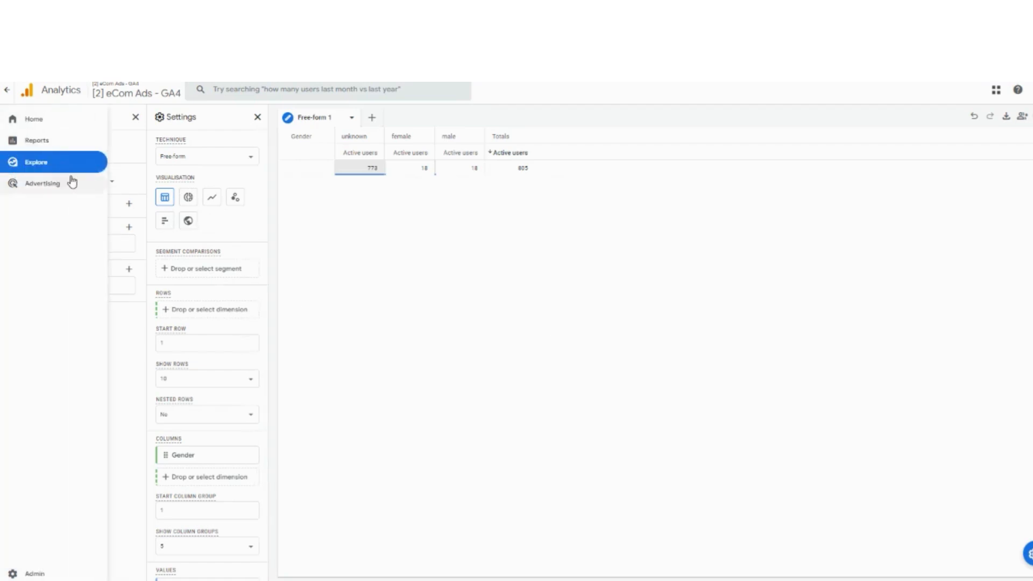